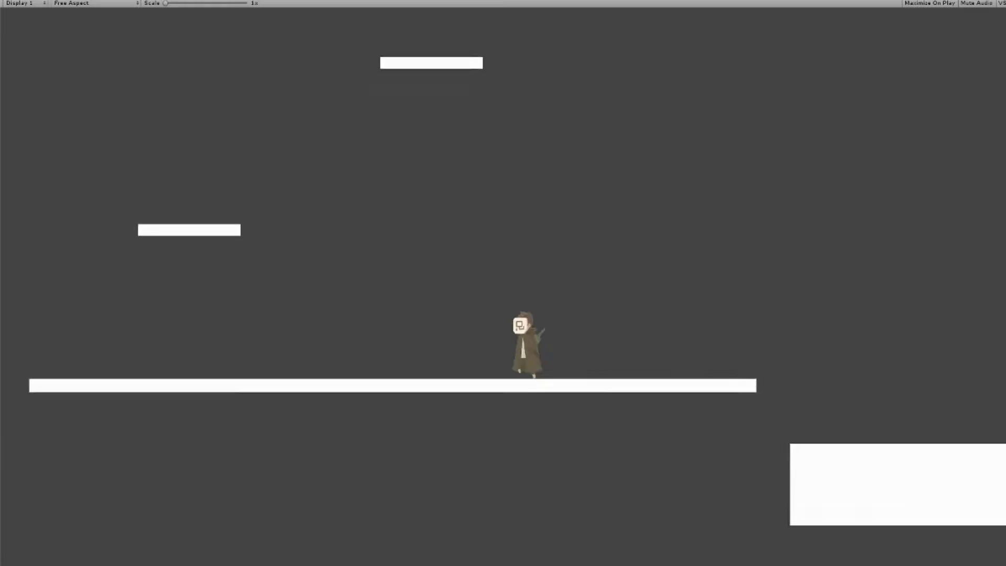
# Drop the character to the lower ledge, hop onto the small platform, leap left to the large block, then run right and jump
pyautogui.press('space')
pyautogui.press('space')
pyautogui.press('Right')
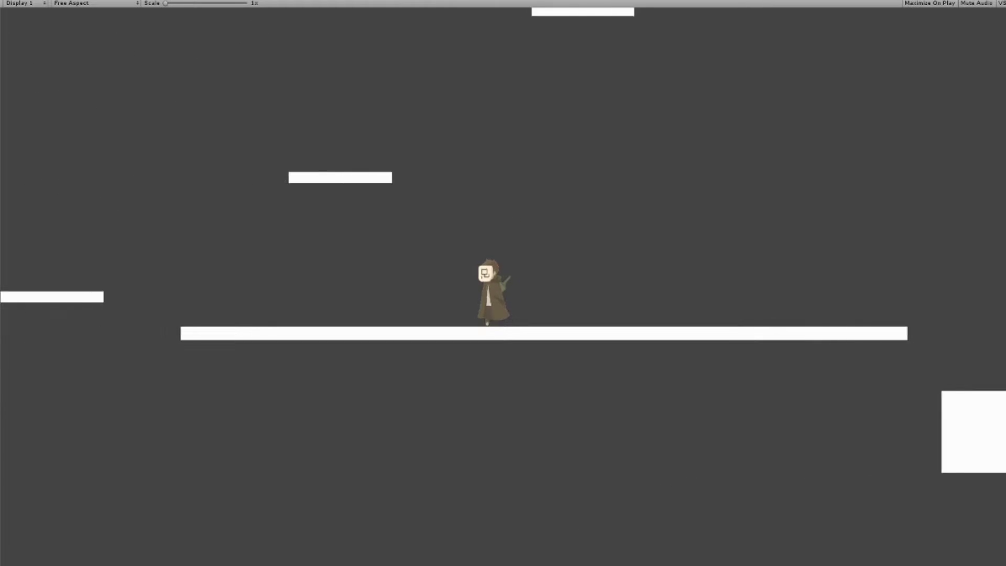
pyautogui.press('space')
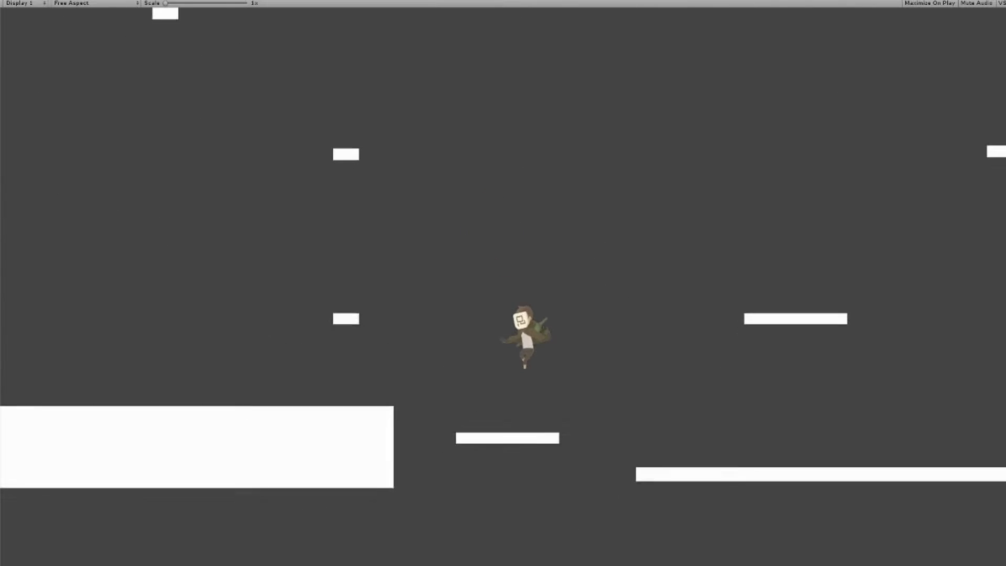
pyautogui.press('space')
pyautogui.press('Left')
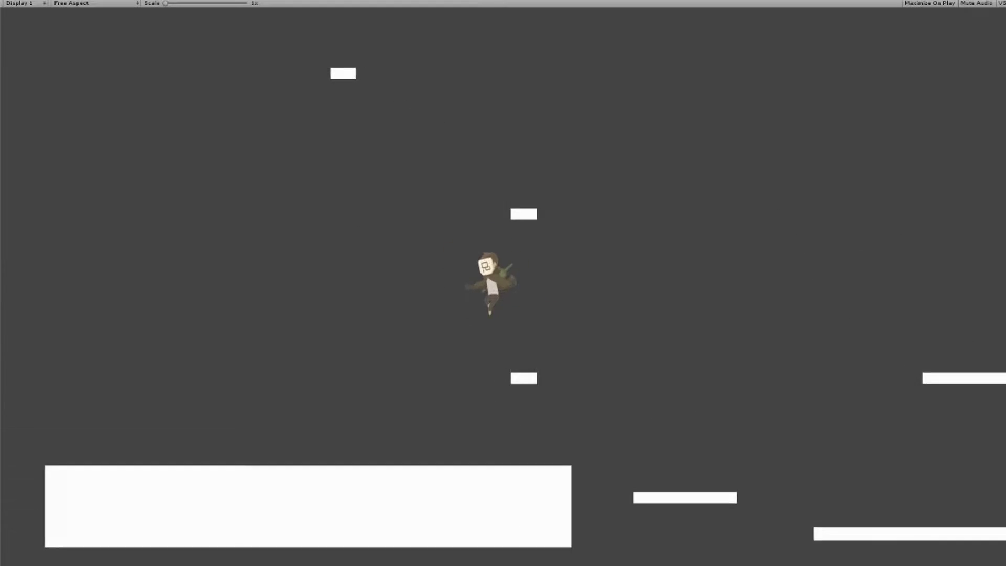
pyautogui.press('Right')
pyautogui.press('space')
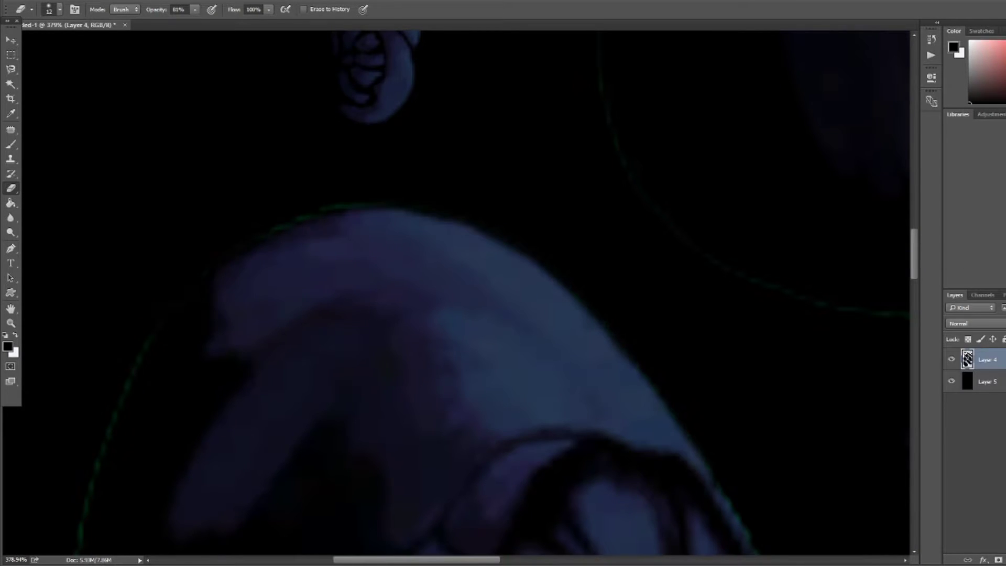
# Delete the black backing layer, Layer 5, and fit the whole canvas in view
pyautogui.scroll(-5, 461, 288)
pyautogui.scroll(-2, 461, 289)
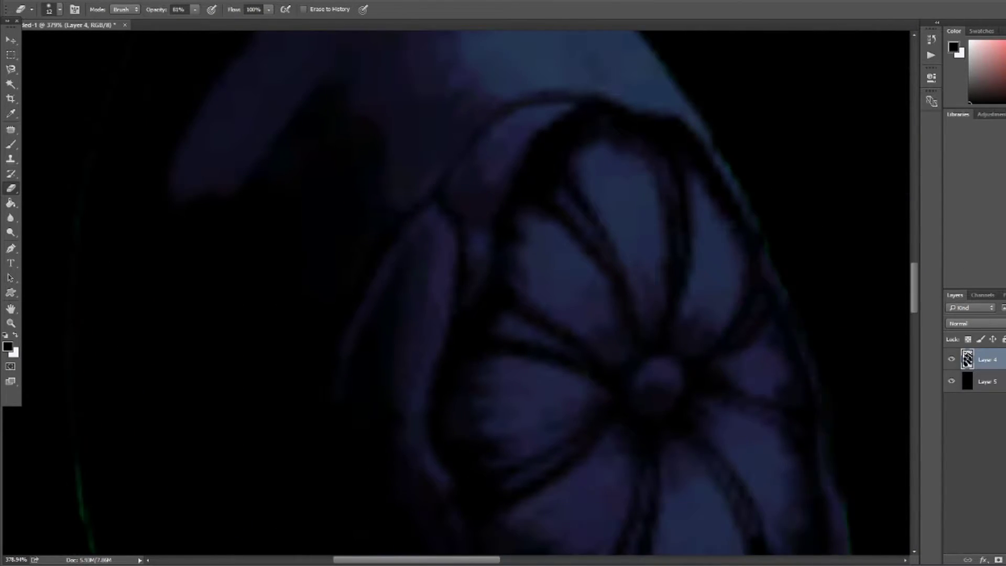
pyautogui.scroll(-6, 461, 288)
pyautogui.scroll(-2, 460, 288)
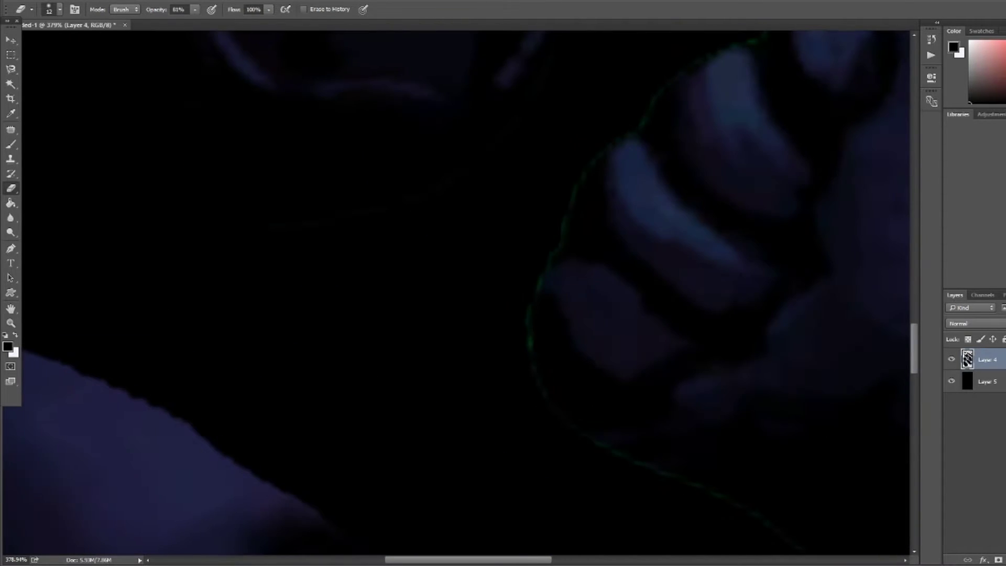
pyautogui.keyDown('alt'); pyautogui.scroll(-3, 461, 288); pyautogui.keyUp('alt')
pyautogui.keyDown('alt'); pyautogui.scroll(-3, 461, 289); pyautogui.keyUp('alt')
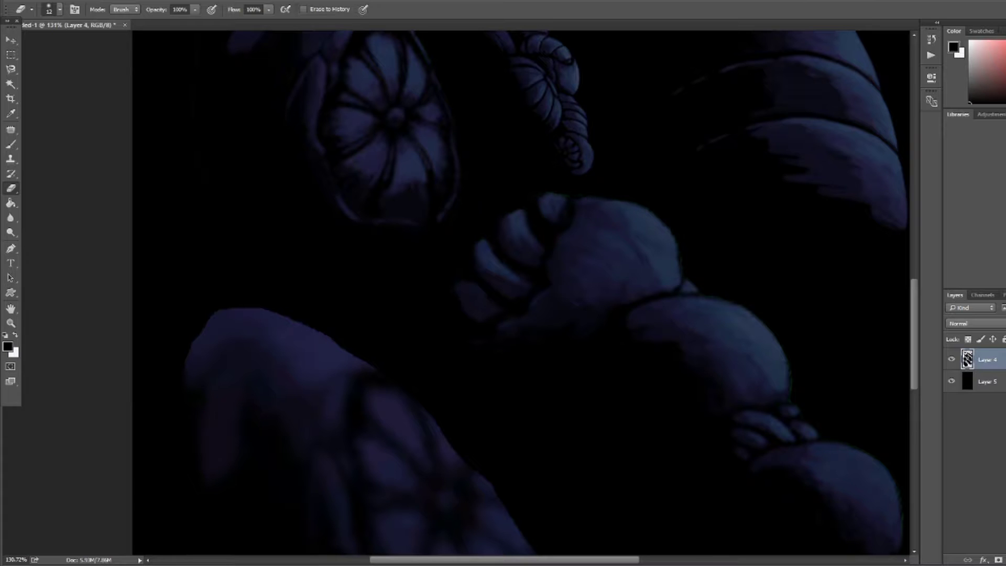
pyautogui.keyDown('shift'); pyautogui.hscroll(3, 461, 288); pyautogui.keyUp('shift')
pyautogui.scroll(-2, 460, 288)
pyautogui.keyDown('alt'); pyautogui.scroll(3, 461, 288); pyautogui.keyUp('alt')
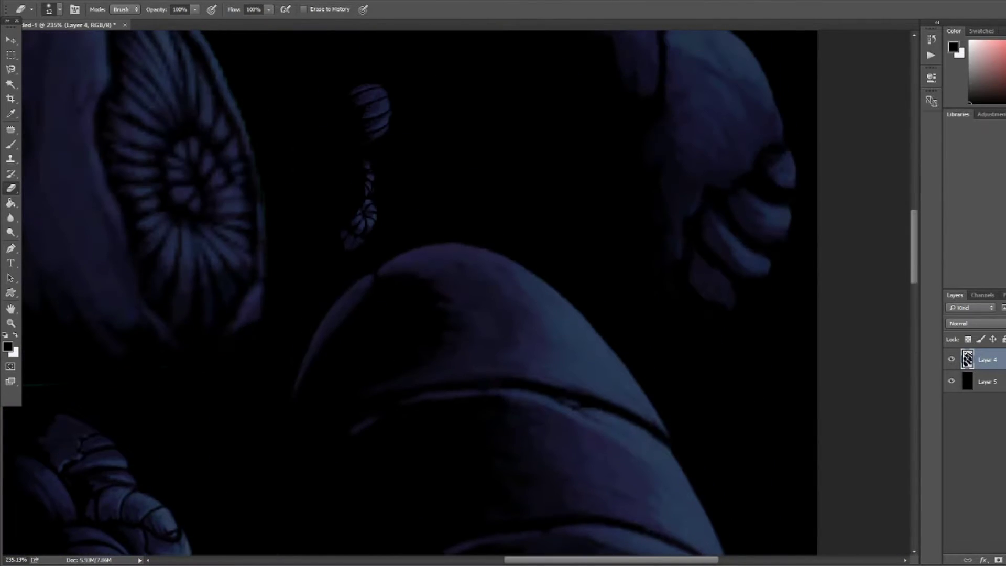
pyautogui.scroll(-3, 461, 288)
pyautogui.scroll(-3, 461, 288)
pyautogui.press('z')
pyautogui.keyDown('alt'); pyautogui.scroll(-5, 461, 288); pyautogui.keyUp('alt')
pyautogui.hotkey('ctrl', '0')
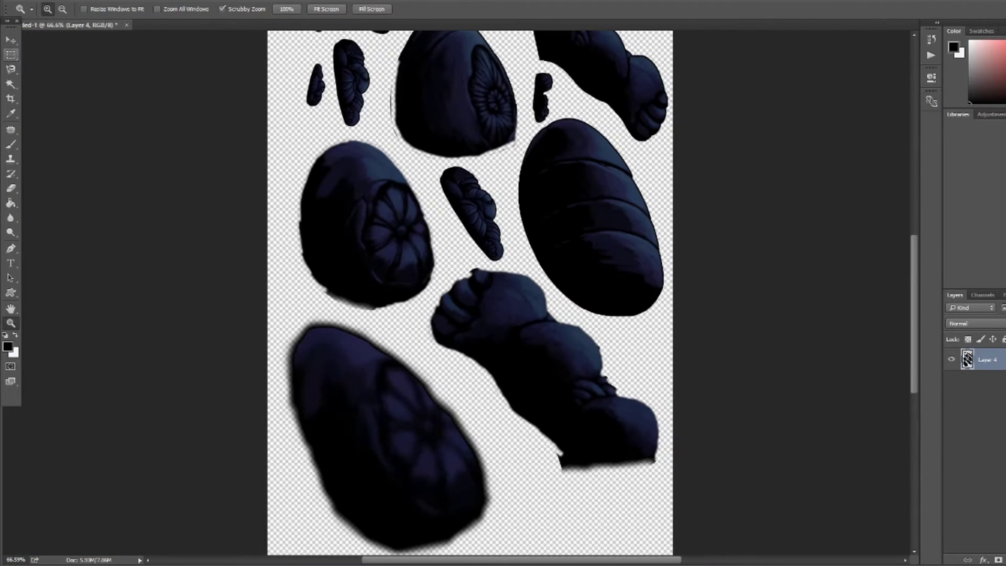
pyautogui.keyDown('alt'); pyautogui.scroll(5, 471, 157); pyautogui.keyUp('alt')
pyautogui.click(11, 69)
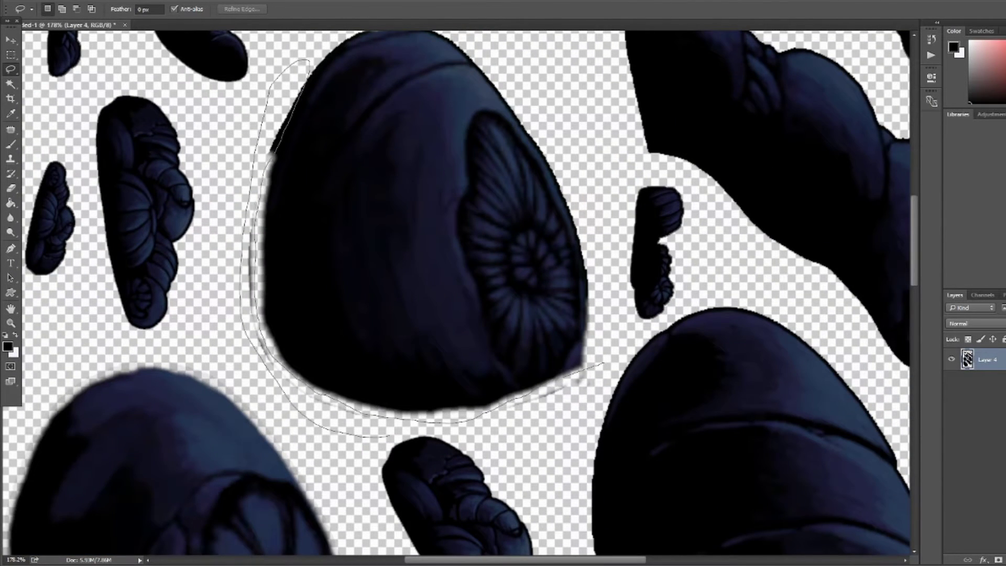
pyautogui.hotkey('ctrl', '0')
# Extend the canvas to the right with the Crop tool
pyautogui.press('c')
pyautogui.moveTo(588, 314); pyautogui.dragTo(729, 321)
pyautogui.press('Return')
# Start a Polygonal Lasso outline around the knobby lower rock piece
pyautogui.press('m')
pyautogui.press('l')
pyautogui.scroll(-3, 367, 314)
pyautogui.click(206, 265)
pyautogui.click(268, 272)
pyautogui.click(288, 304)
pyautogui.click(340, 335)
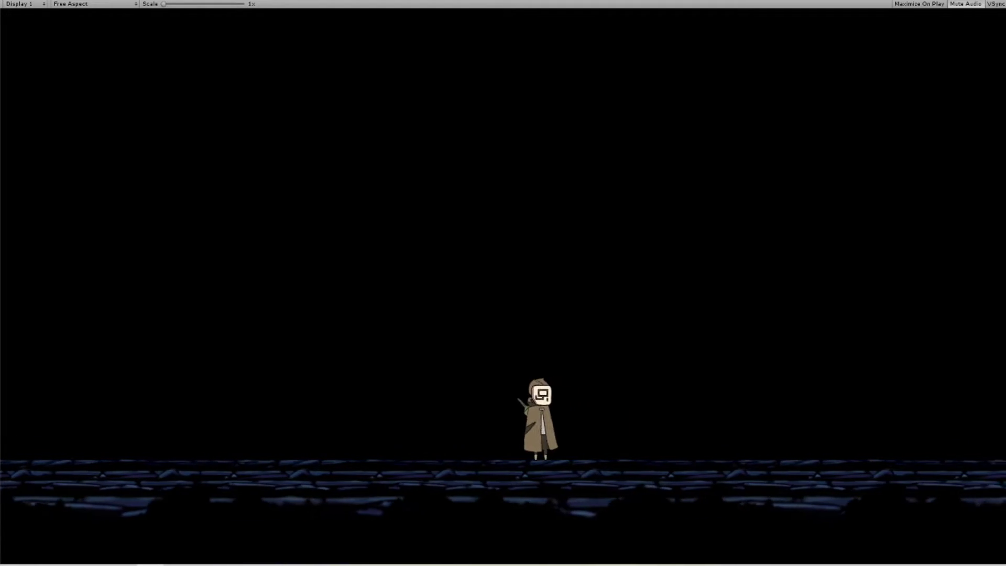
# Jump the character twice, then turn and walk it left on the cobbled floor
pyautogui.press('space')
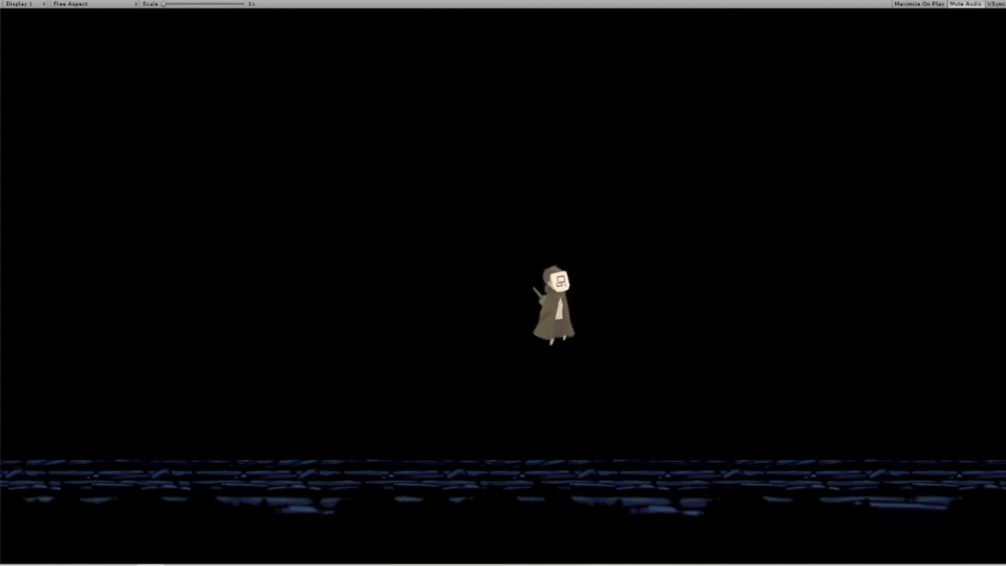
pyautogui.press('space')
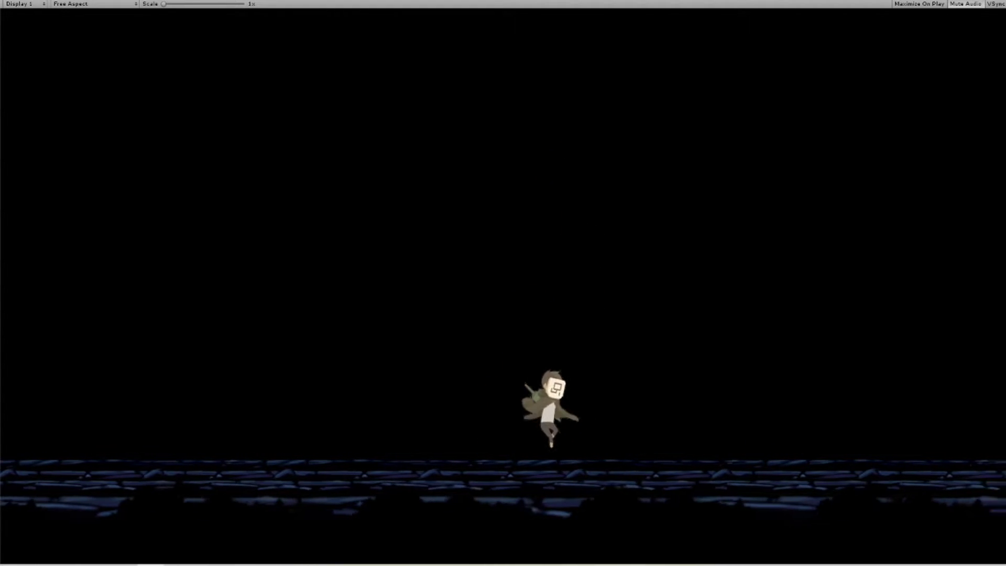
pyautogui.press('Left')
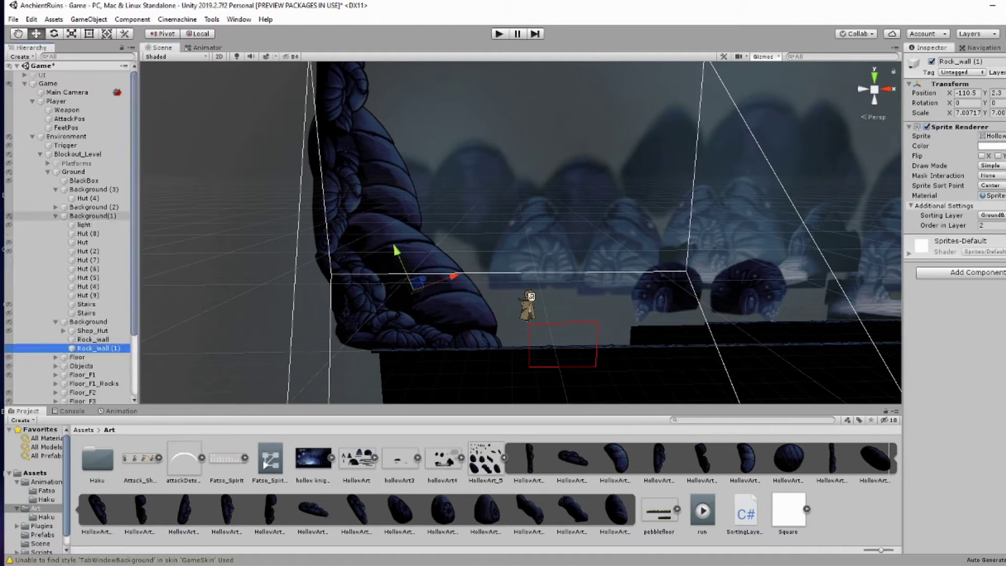
# Select Stairs (1), shift it further left, and frame it in the scene view
pyautogui.press('Up')
pyautogui.press('Up')
pyautogui.press('Up')
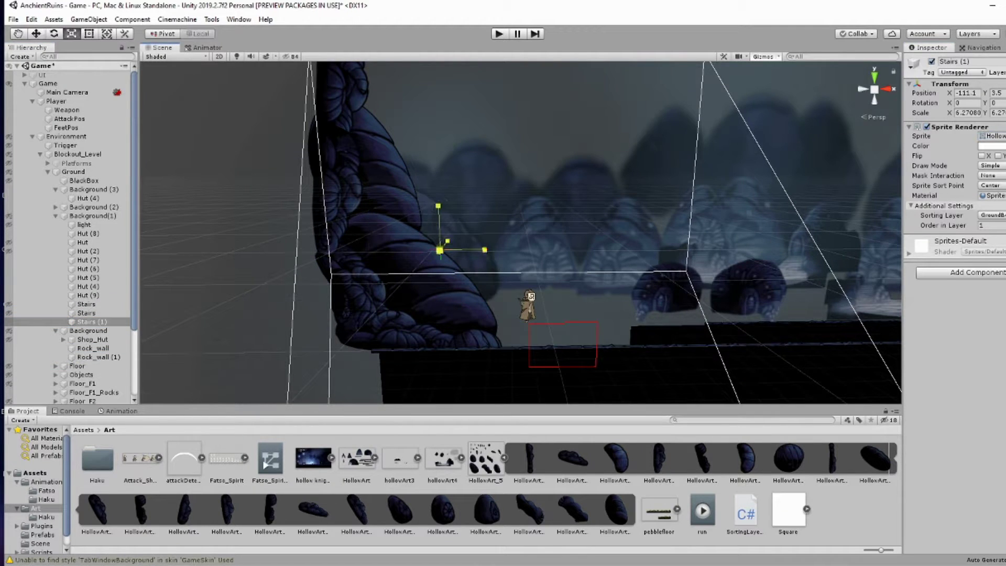
pyautogui.press('w')
pyautogui.press('f')
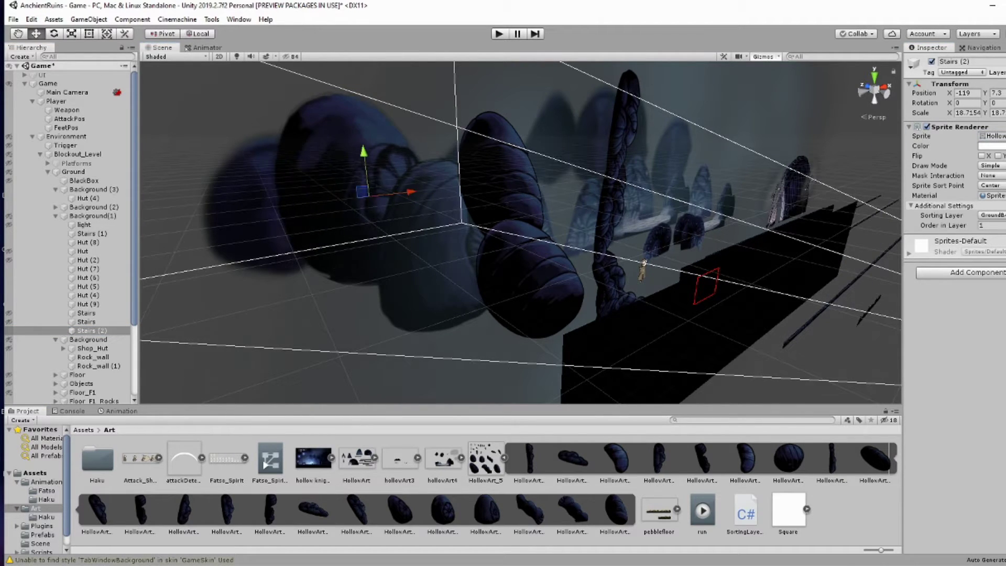
# Select the Floor group, expand its tiles, switch the scene to 2D, and select Rock_wall (1)
pyautogui.press('Left')
pyautogui.press('Left')
pyautogui.press('Down')
pyautogui.press('Left')
pyautogui.press('Down')
pyautogui.press('f')
pyautogui.press('Right')
pyautogui.press('2')
pyautogui.press('Up')
pyautogui.press('Right')
pyautogui.press('Down')
pyautogui.press('Down')
pyautogui.press('Down')
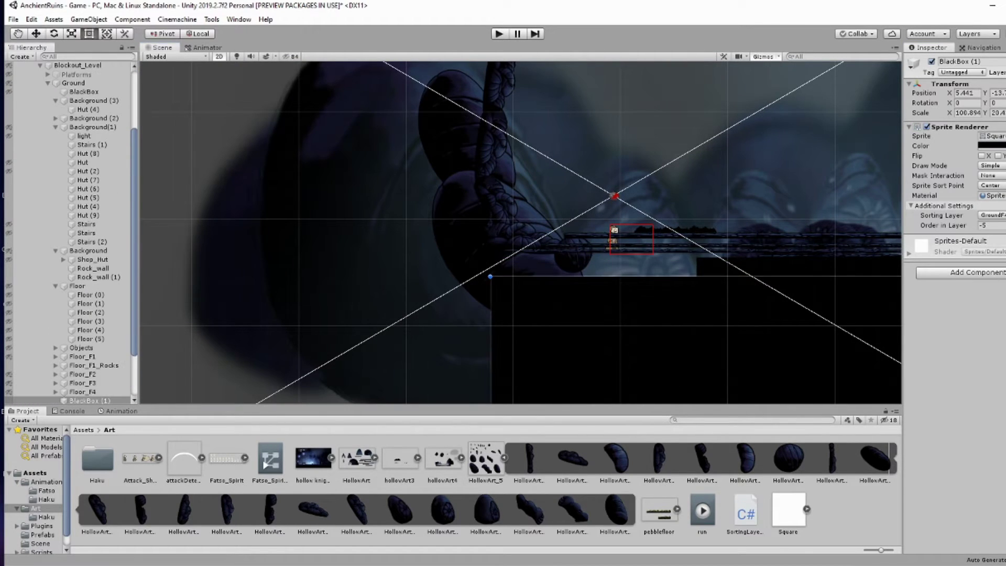
# Resize and tilt the black box, then walk the character right in Play mode
pyautogui.hotkey('ctrl', 'z')
pyautogui.hotkey('ctrl', 'z')
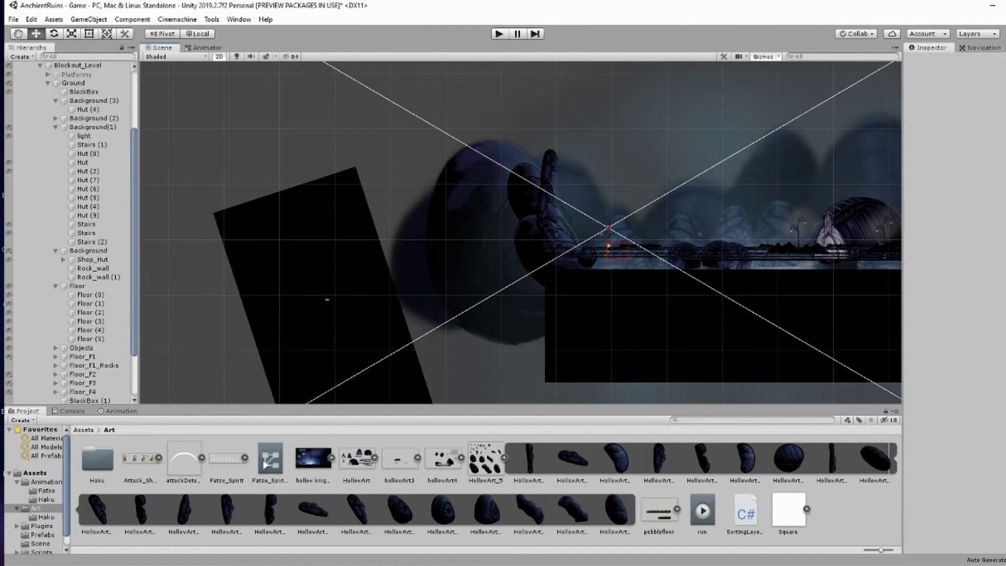
pyautogui.hotkey('ctrl', 'z')
pyautogui.hotkey('ctrl', 'z')
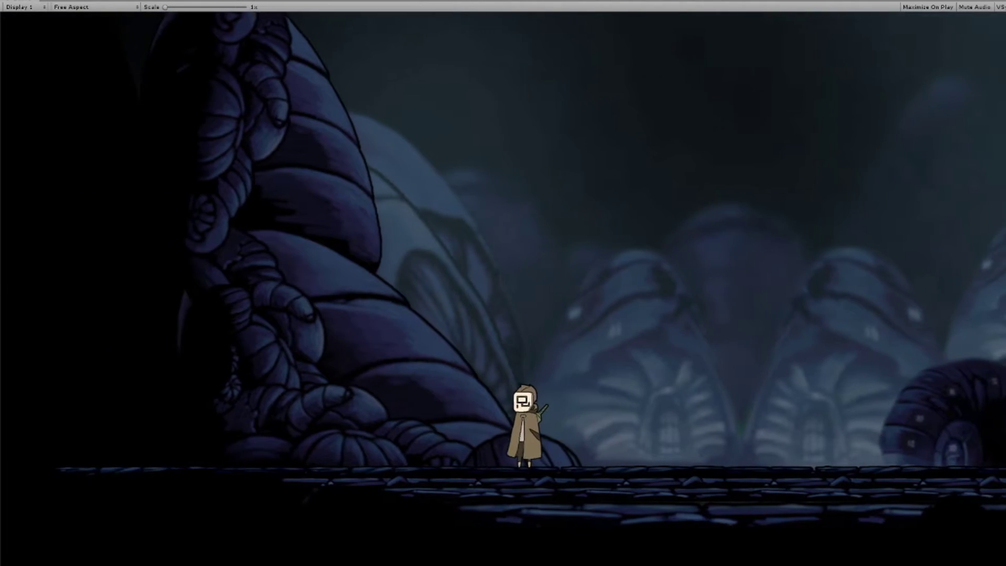
pyautogui.press('Right')
# Jump the character, walk left with a jump, then walk right and jump back left
pyautogui.press('space')
pyautogui.press('Left')
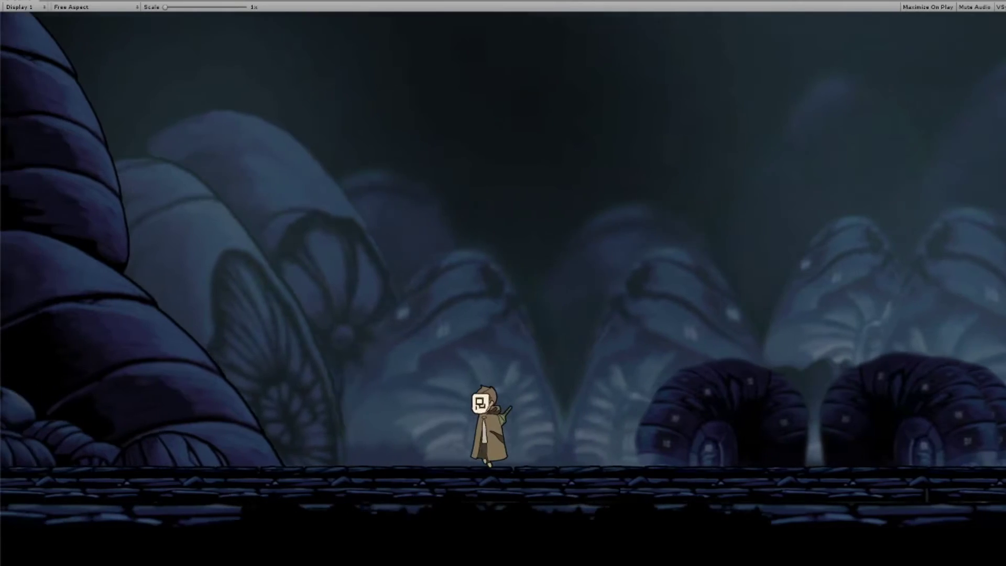
pyautogui.press('space')
pyautogui.press('Right')
pyautogui.press('Left')
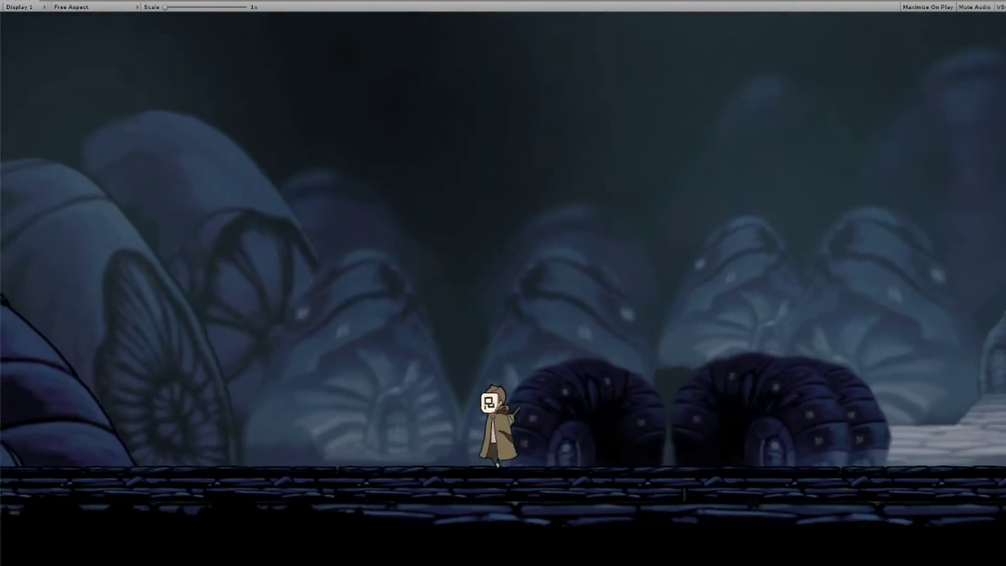
pyautogui.press('space')
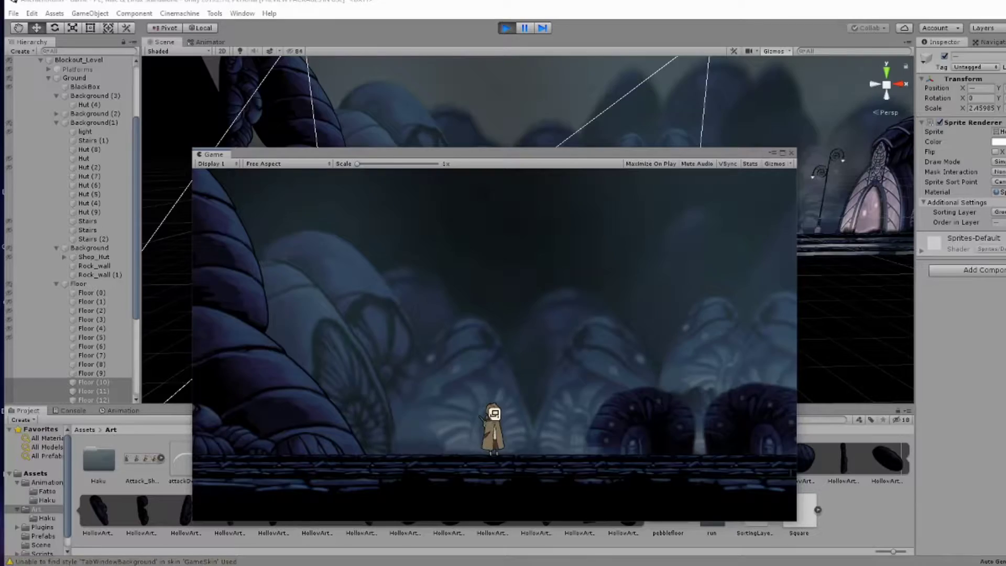